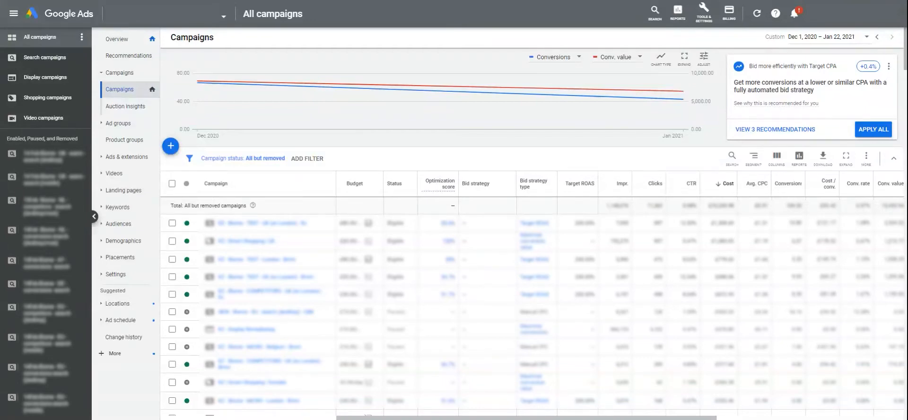
# Step: Filter to Display campaigns, open the first campaign, and go to its Placements page
pyautogui.click(49, 81)
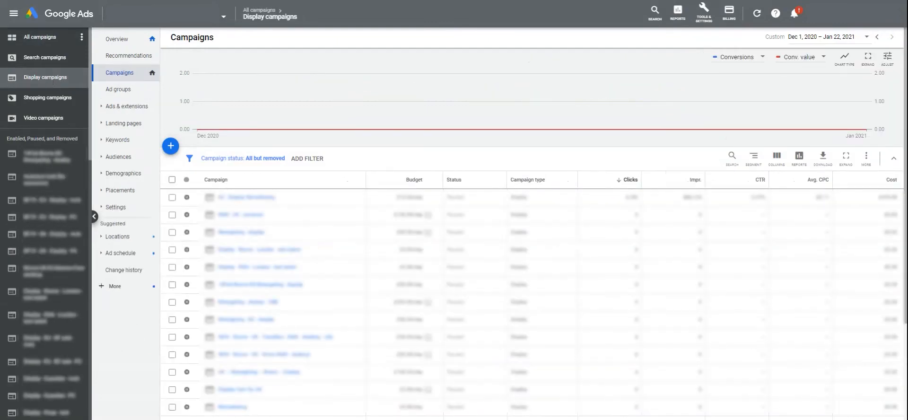
pyautogui.click(241, 201)
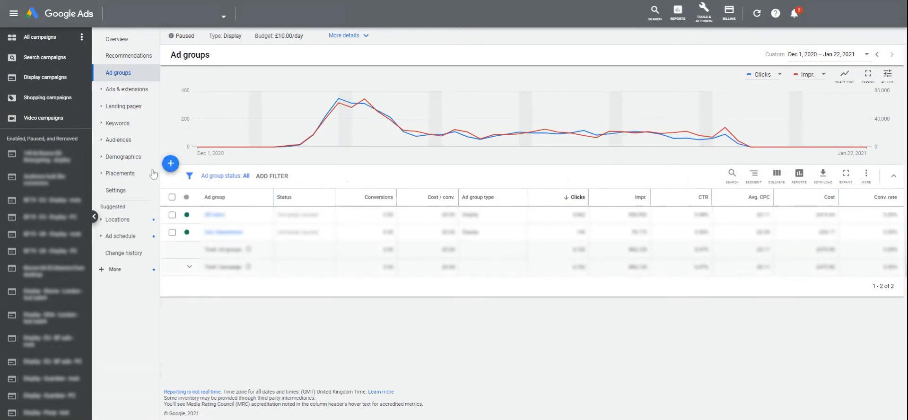
pyautogui.click(119, 175)
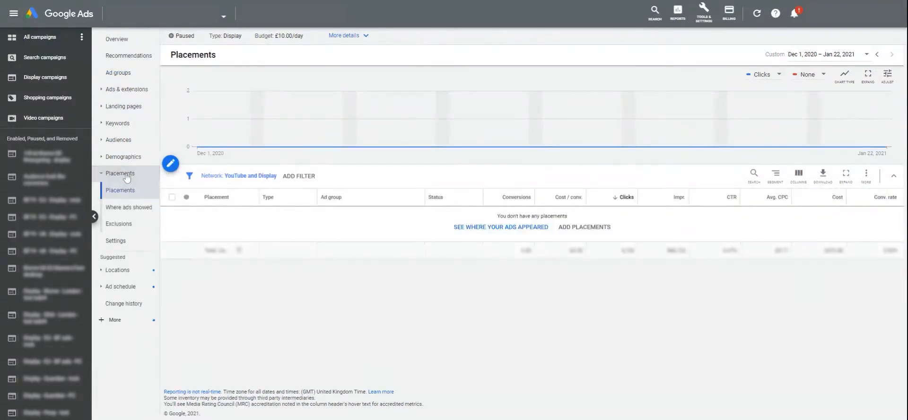
# Step: Open the Where ads showed report and scroll through its table of sites and apps
pyautogui.click(119, 211)
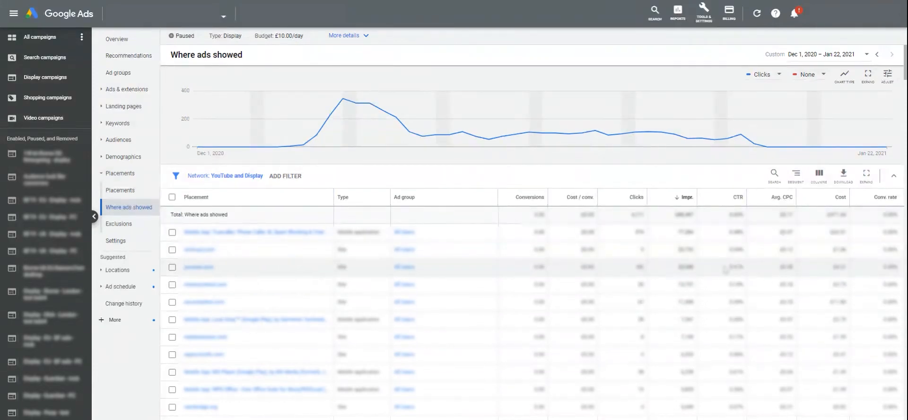
pyautogui.moveTo(687, 199)
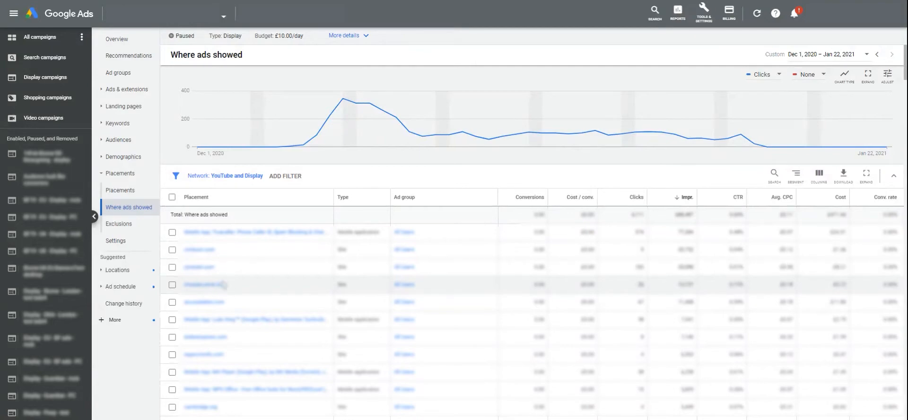
pyautogui.scroll(-4, 243, 299)
pyautogui.scroll(-3, 259, 312)
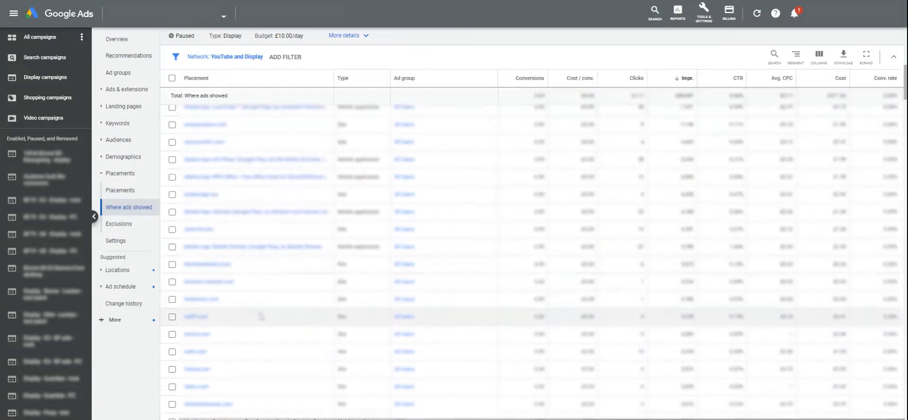
pyautogui.scroll(6, 262, 317)
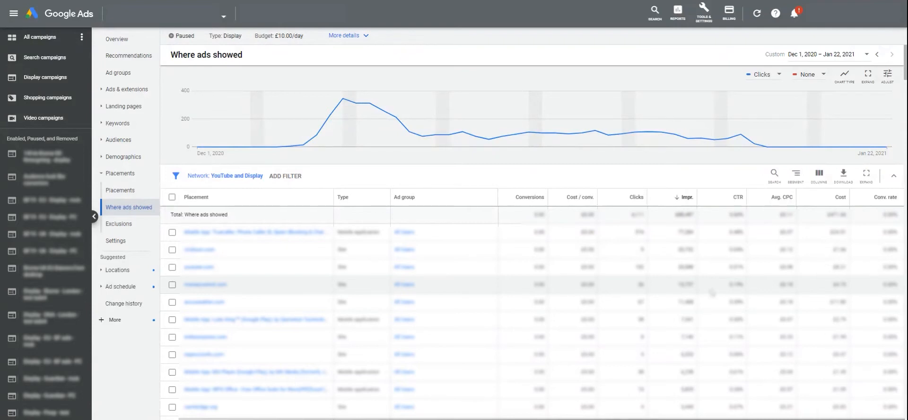
pyautogui.click(172, 285)
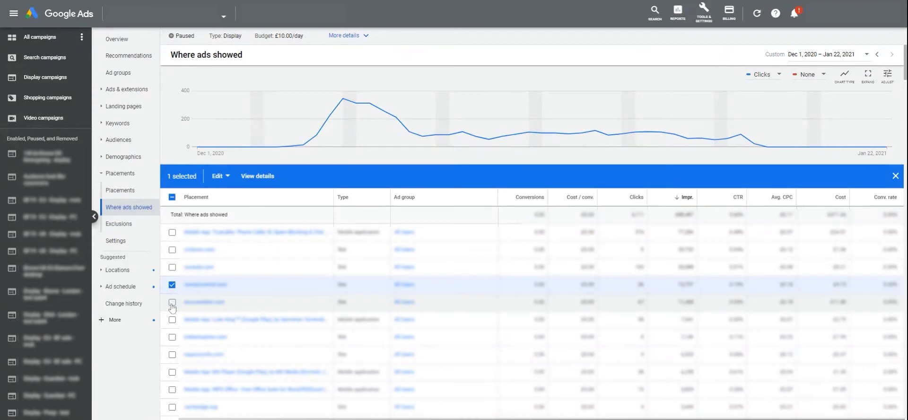
pyautogui.click(172, 303)
pyautogui.click(221, 176)
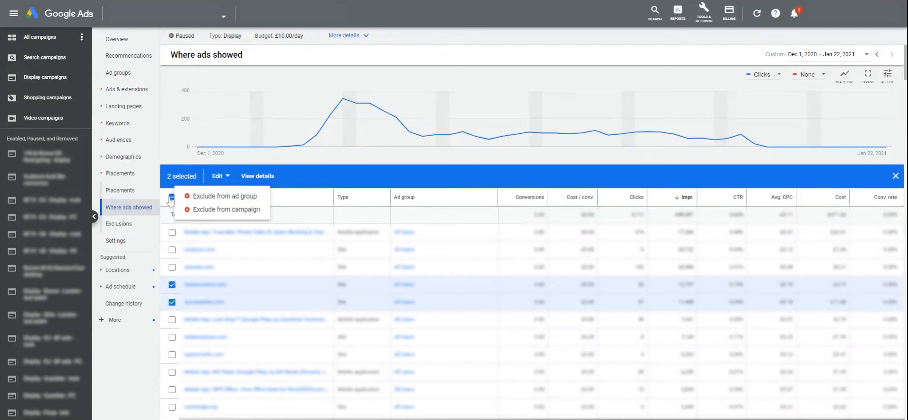
pyautogui.click(172, 198)
pyautogui.click(171, 198)
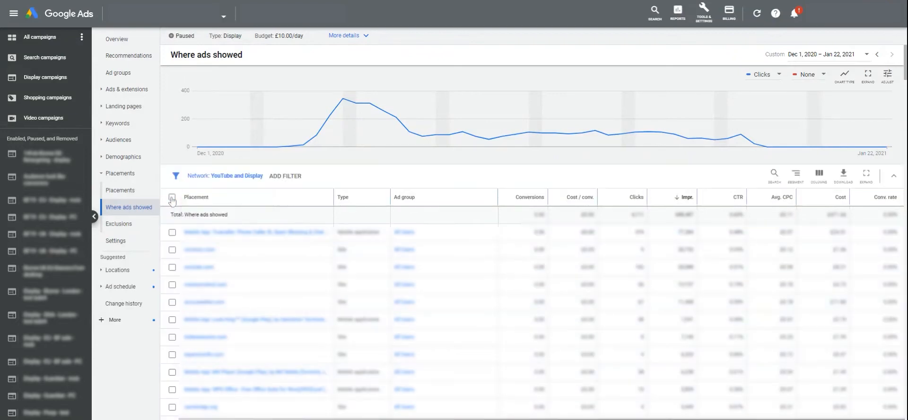
# Step: Start a new placement exclusion from the Exclusions page with Exclude from set to Campaign
pyautogui.click(131, 227)
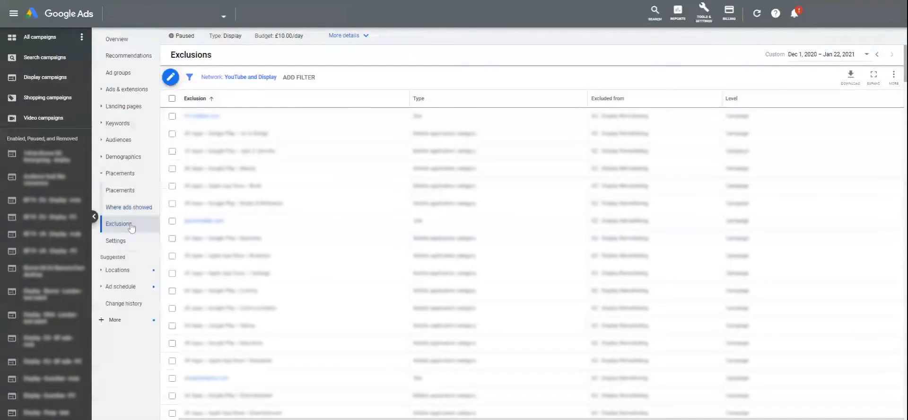
pyautogui.click(171, 78)
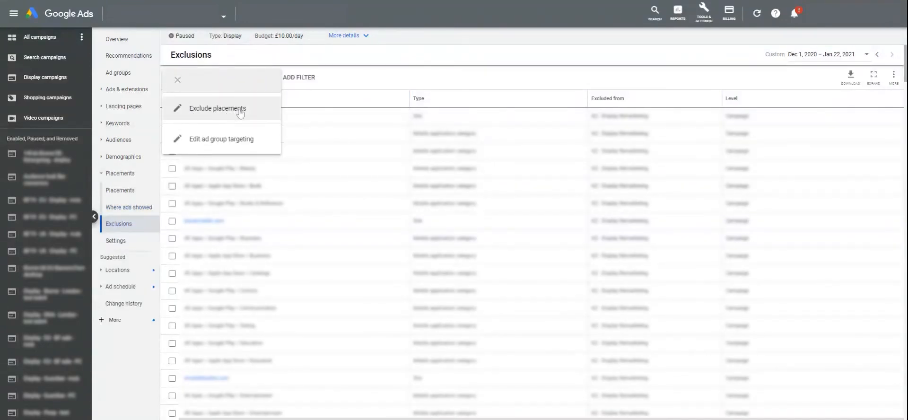
pyautogui.click(240, 111)
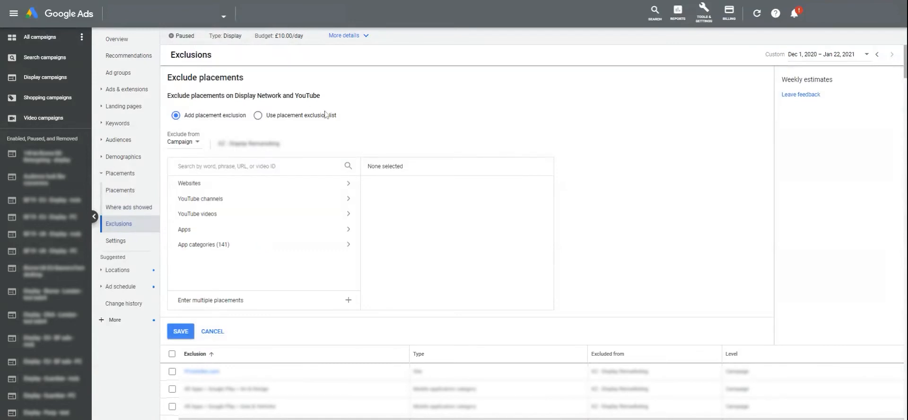
pyautogui.click(194, 142)
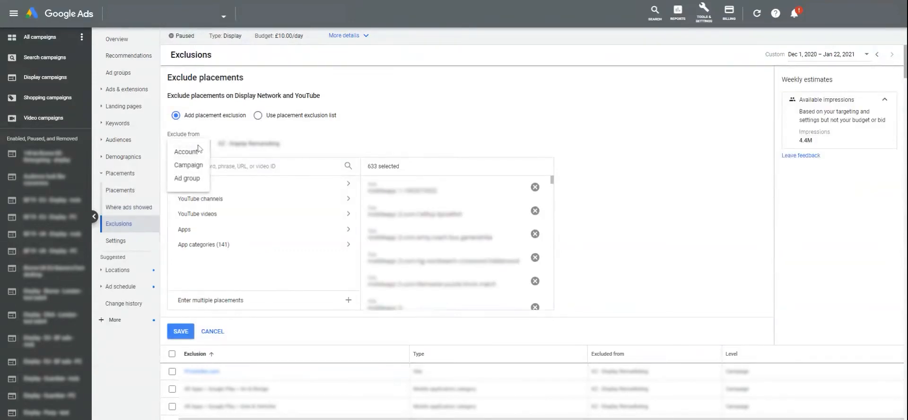
pyautogui.click(350, 140)
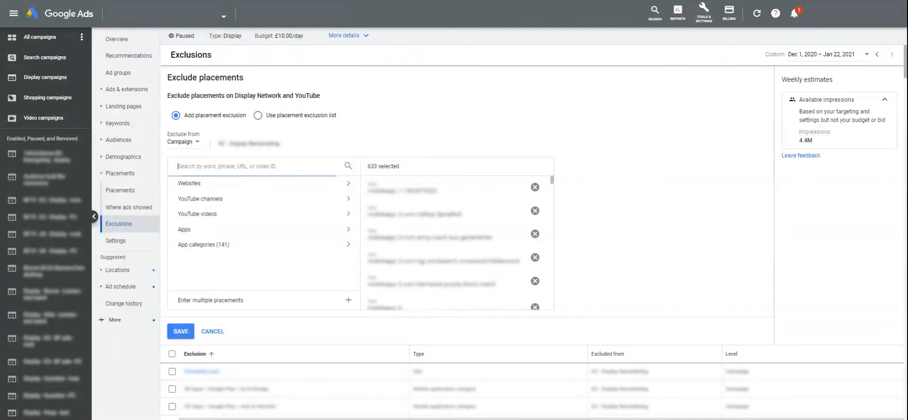
# Step: Search placements for 'diy' and browse the matching websites
pyautogui.write('diy')
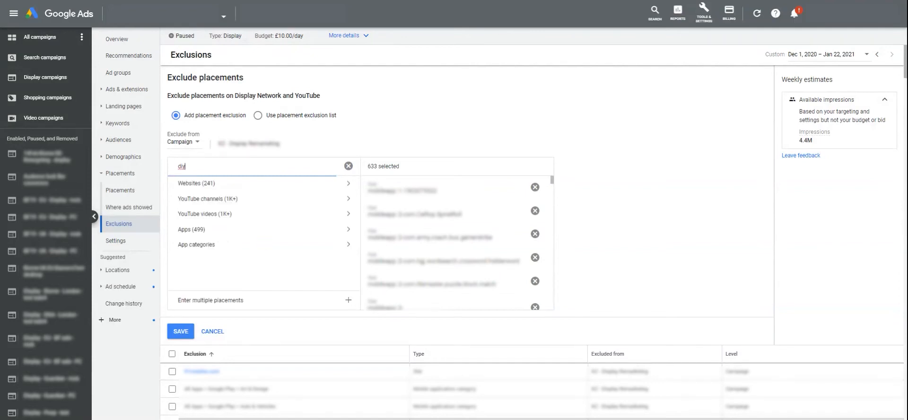
pyautogui.click(345, 185)
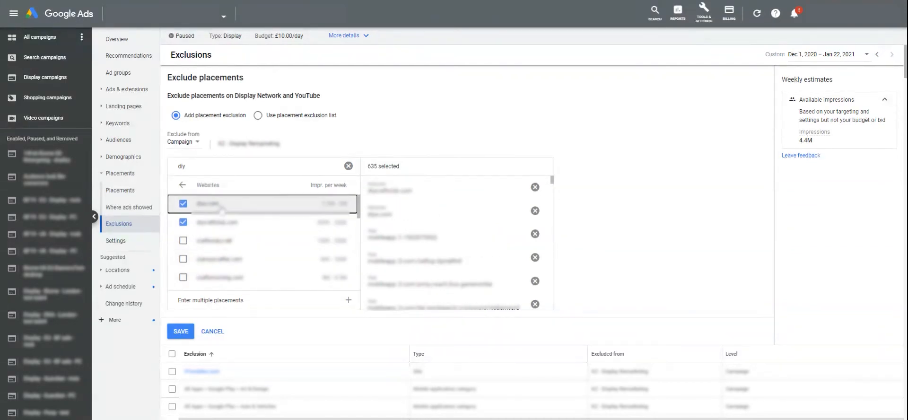
pyautogui.click(182, 185)
# Step: Browse the YouTube channels available to exclude, then return to the placement categories
pyautogui.click(237, 200)
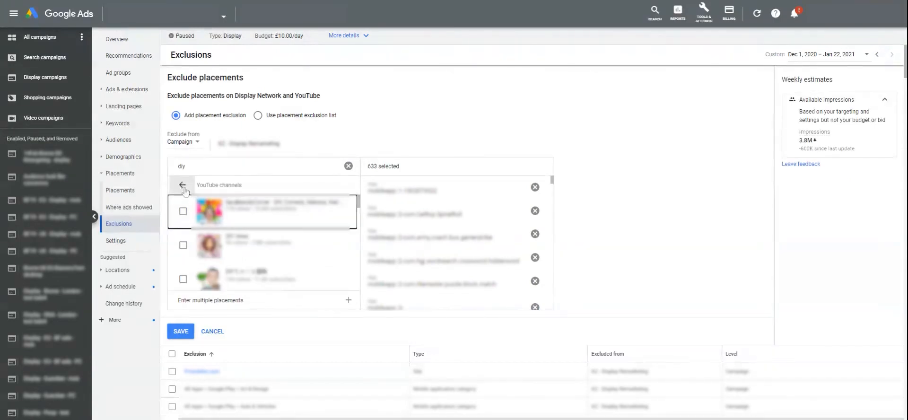
pyautogui.scroll(-3, 299, 228)
pyautogui.scroll(-3, 300, 228)
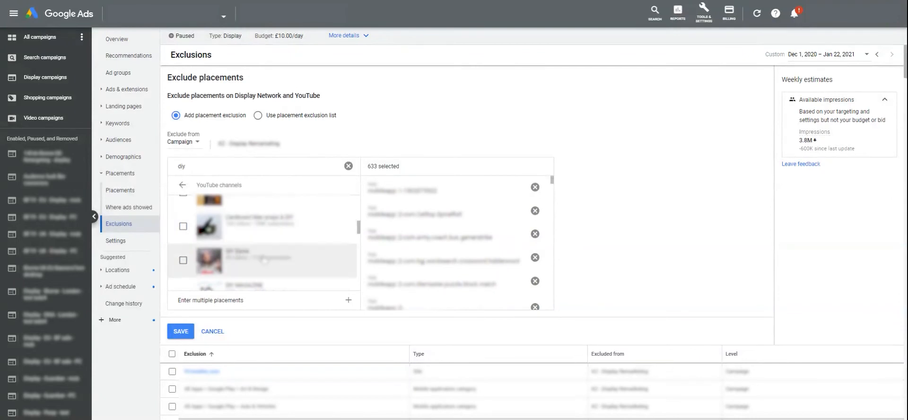
pyautogui.click(182, 185)
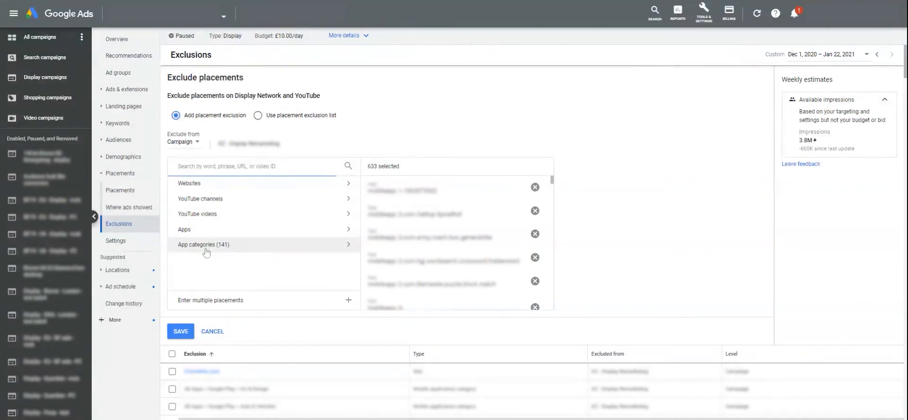
# Step: Review the ticked app categories under Apple App Store, then switch to the Where ads showed report
pyautogui.click(178, 166)
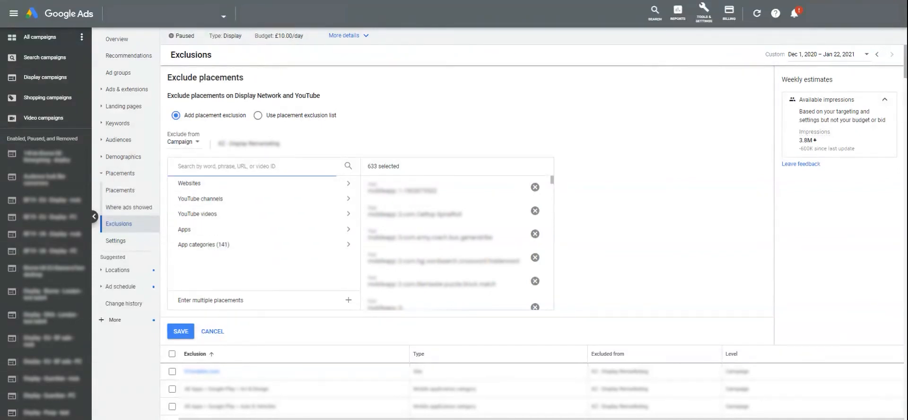
pyautogui.click(240, 249)
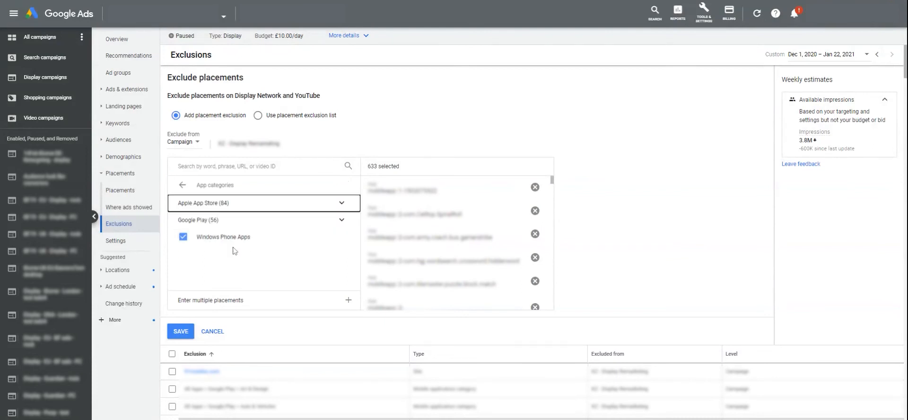
pyautogui.click(342, 204)
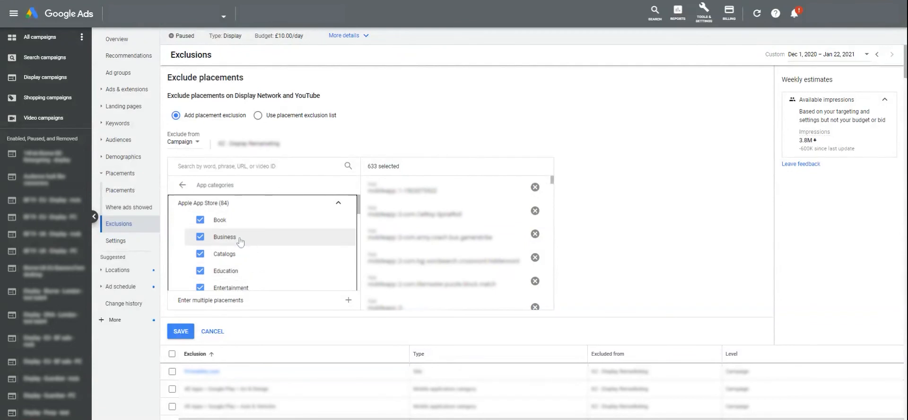
pyautogui.scroll(-2, 244, 265)
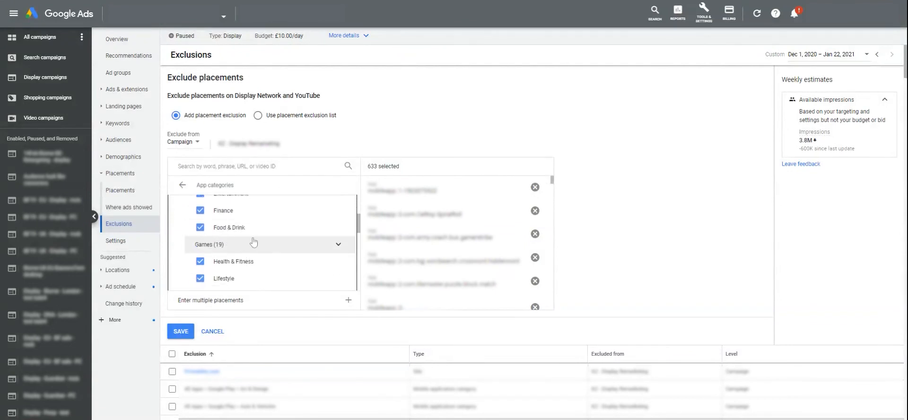
pyautogui.scroll(2, 243, 243)
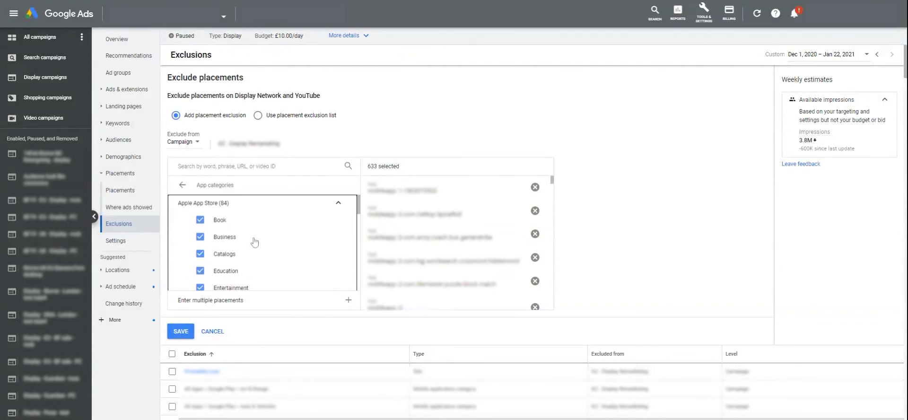
pyautogui.click(338, 203)
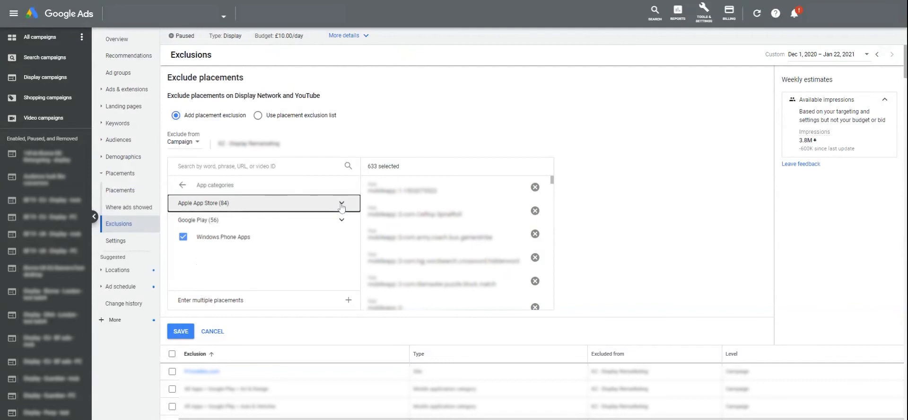
pyautogui.click(183, 187)
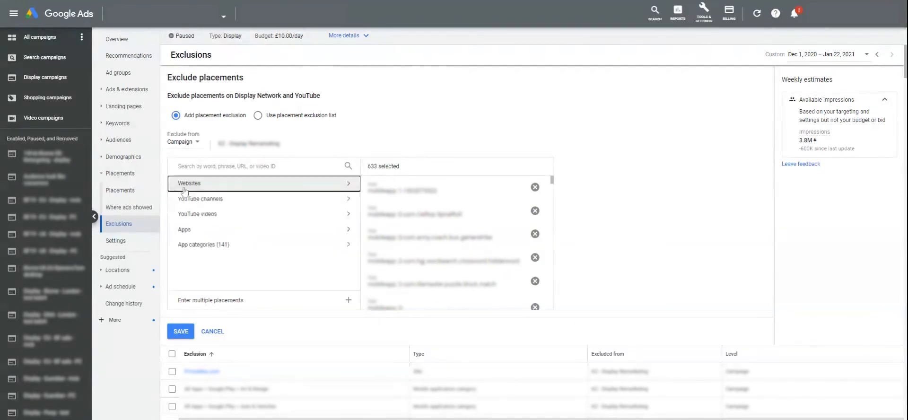
pyautogui.click(140, 209)
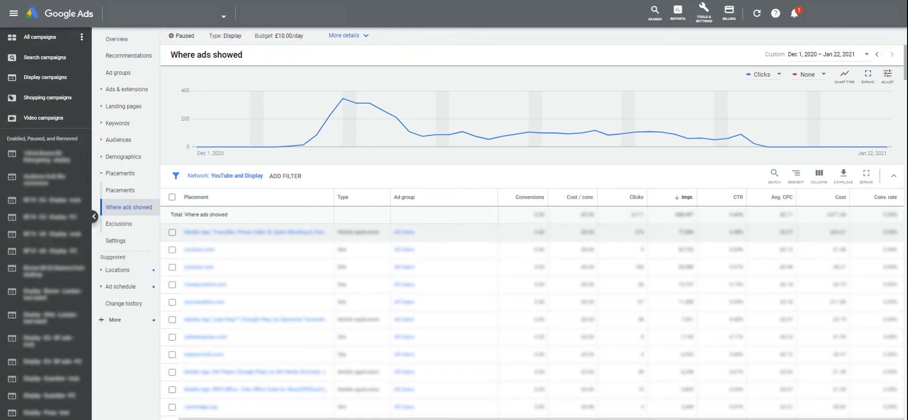
# Step: Exclude the first, sixth, ninth and tenth placements, all mobile apps, from the campaign
pyautogui.click(173, 233)
pyautogui.click(172, 319)
pyautogui.click(172, 372)
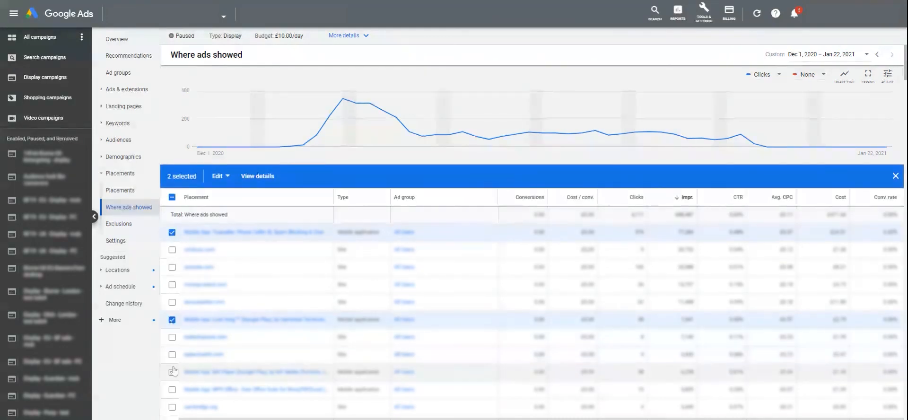
pyautogui.click(172, 389)
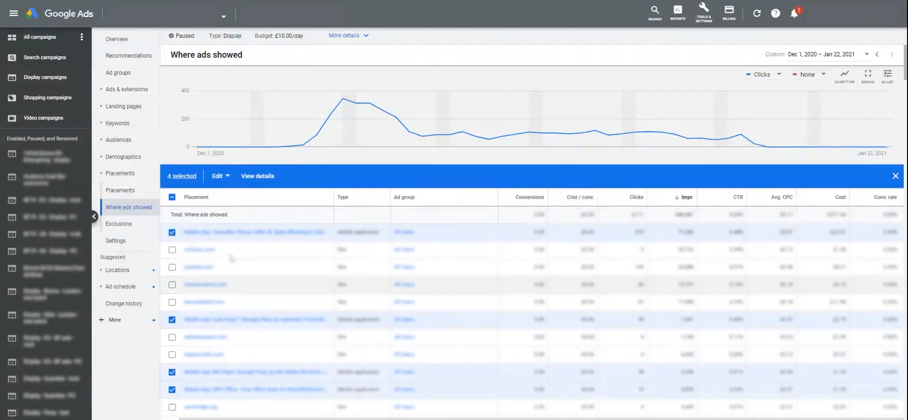
pyautogui.click(220, 176)
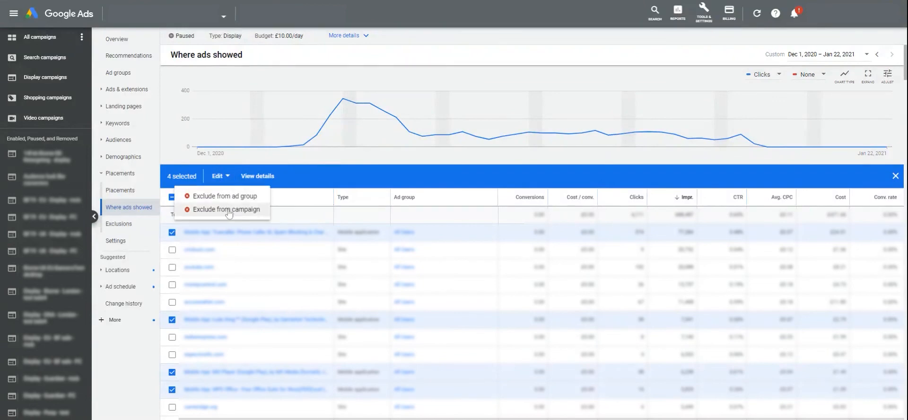
pyautogui.click(229, 211)
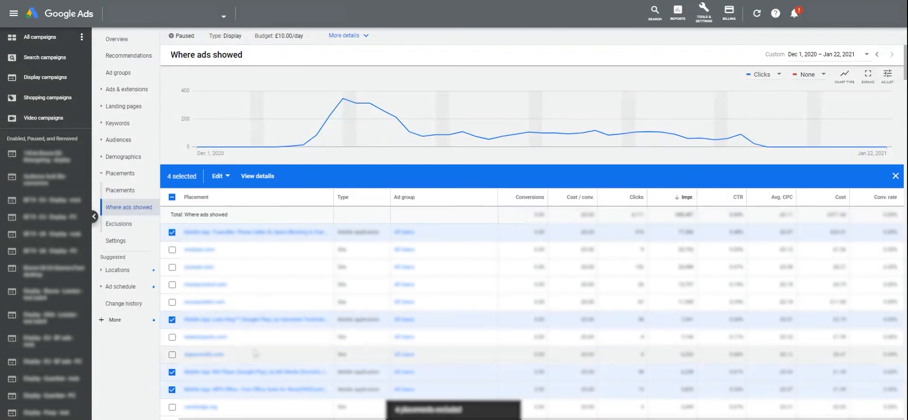
pyautogui.click(172, 197)
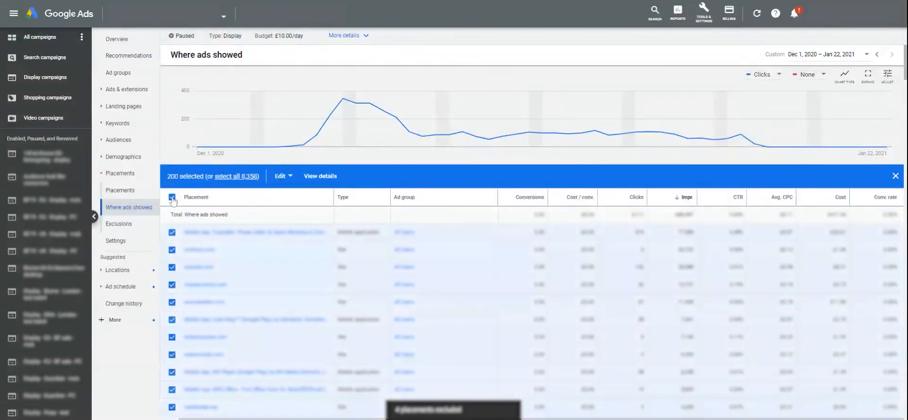
pyautogui.click(171, 198)
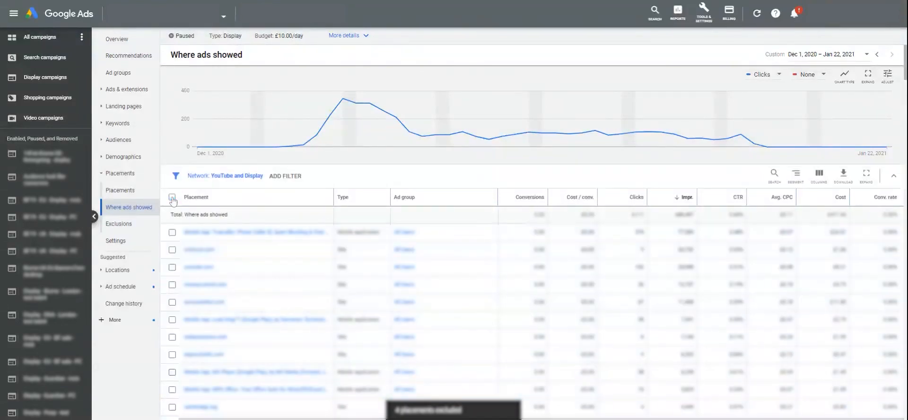